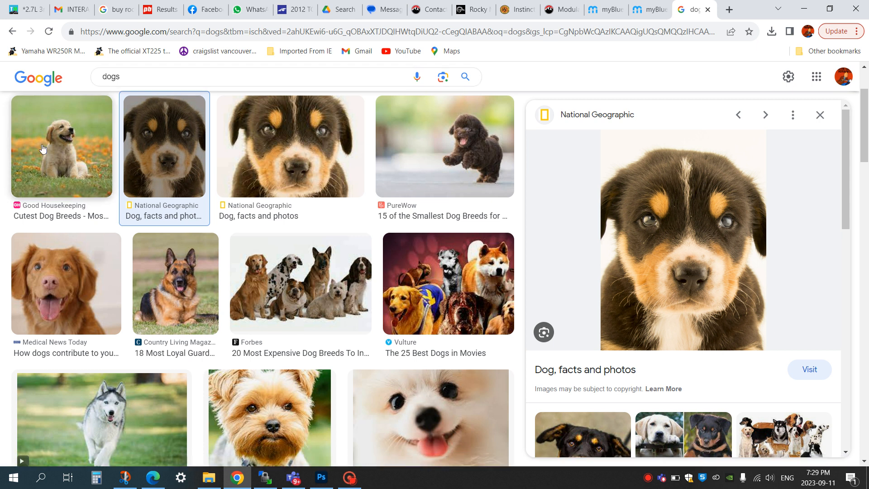
Step: Open the Good Housekeeping golden puppy image from the dog results at full size in its own tab
left_click(58, 152)
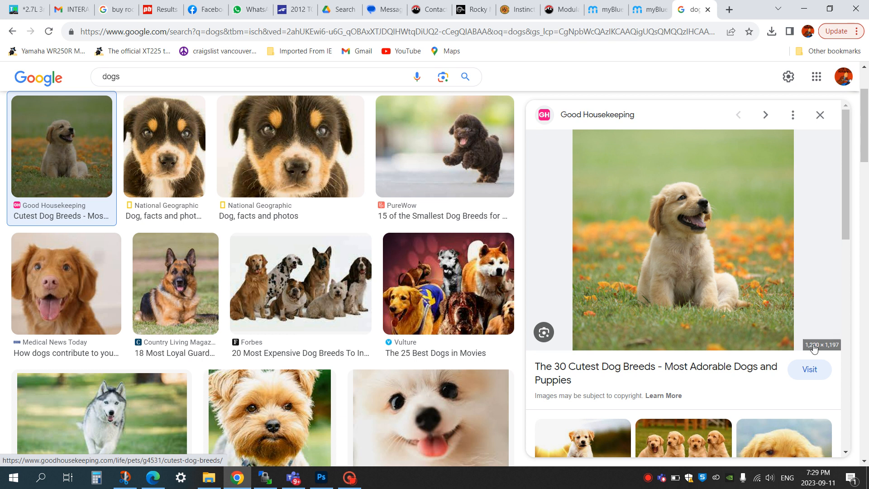
right_click(667, 250)
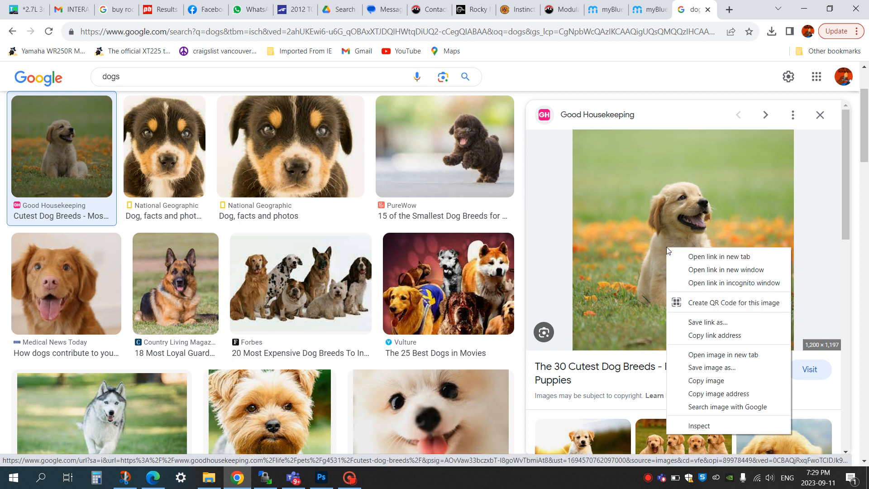
left_click(723, 356)
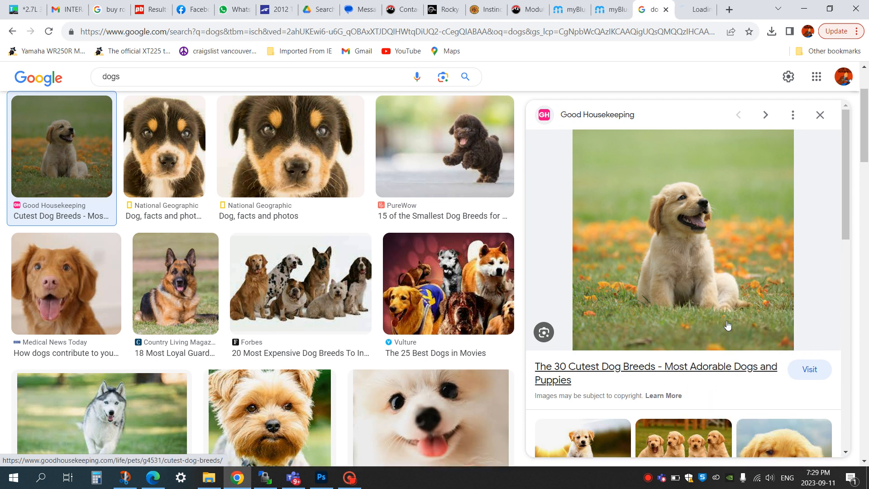
left_click(695, 10)
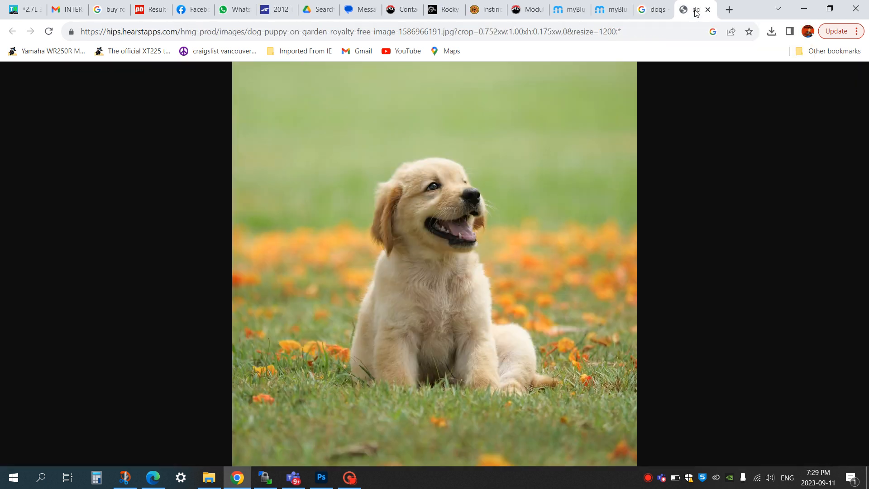
Step: Save the golden puppy image as the JPEG "Dog 1" in Downloads and close its tab
right_click(417, 248)
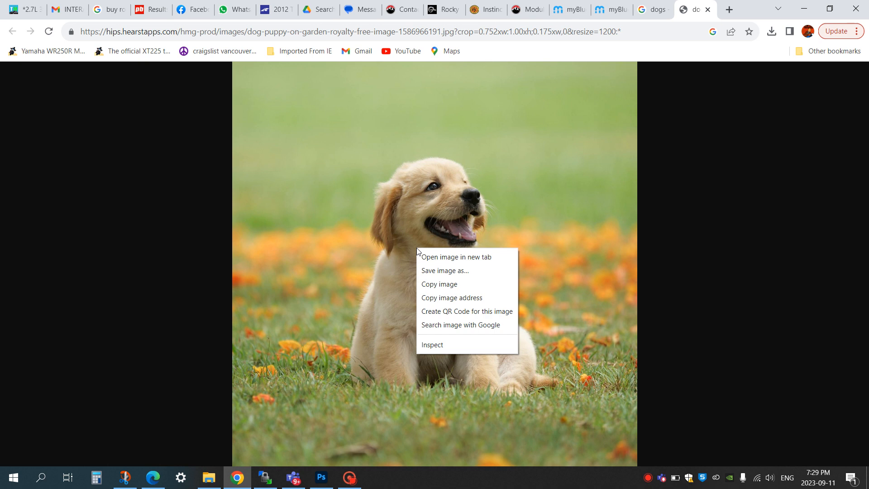
left_click(433, 270)
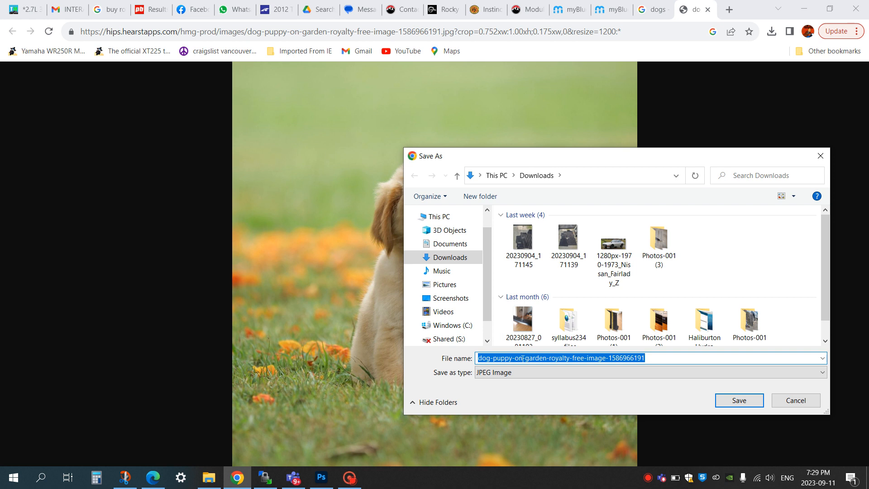
type("Dog 1")
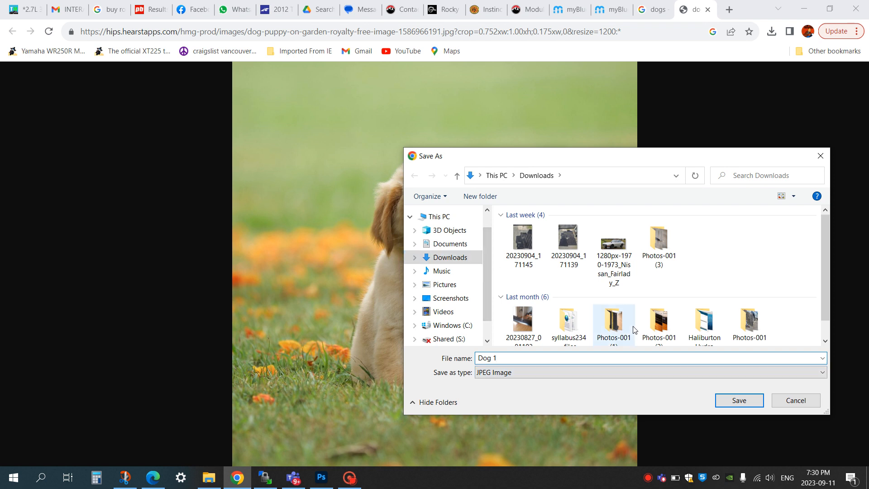
left_click(739, 400)
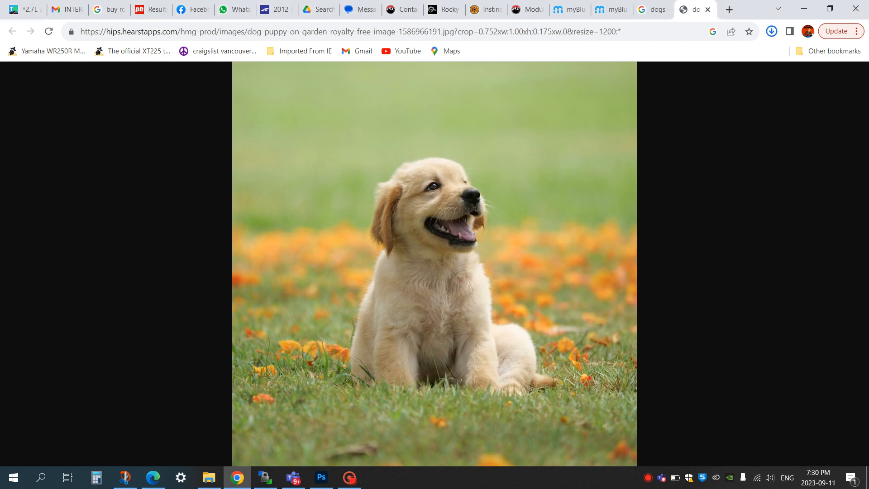
left_click(708, 10)
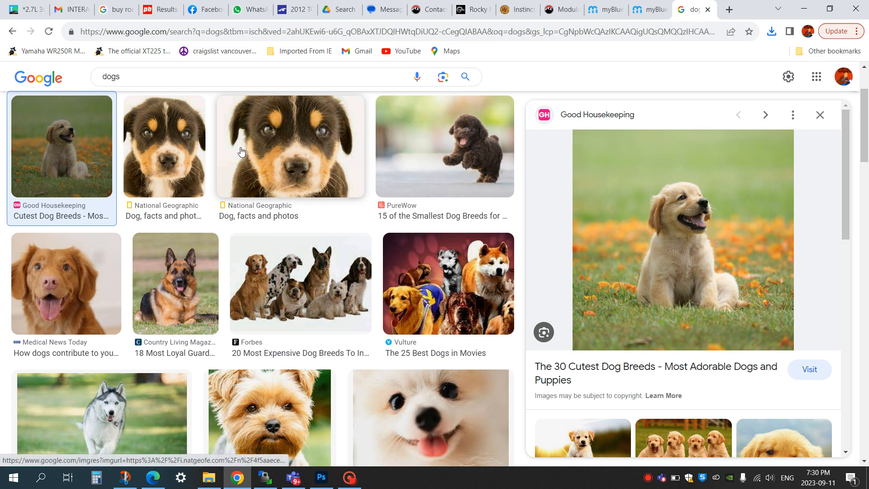
Step: Open the first National Geographic black-and-tan puppy image at full size in its own tab
left_click(167, 160)
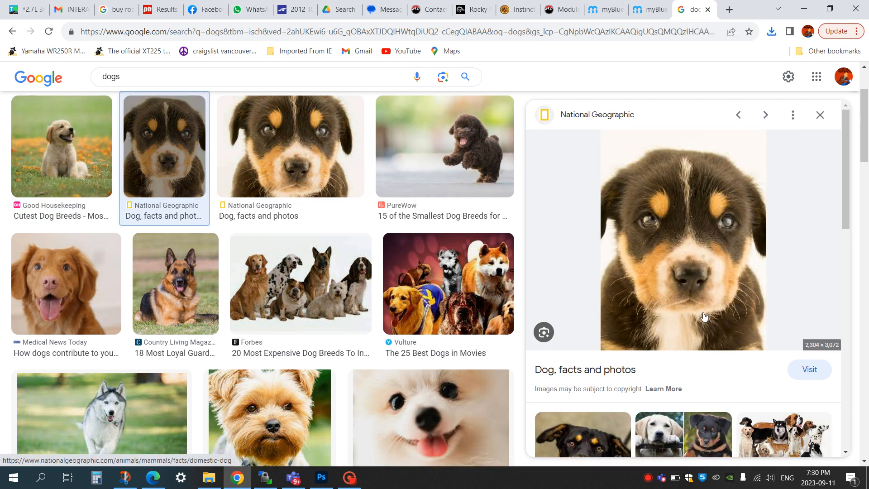
right_click(681, 264)
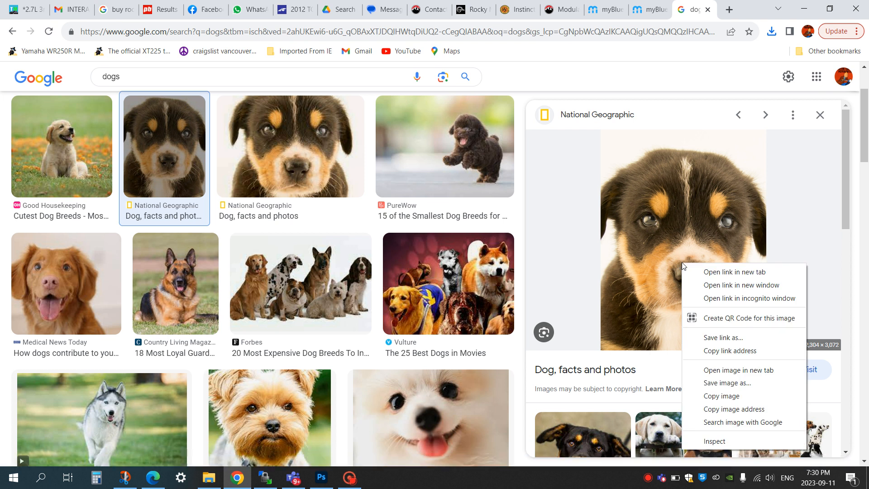
left_click(716, 370)
left_click(696, 13)
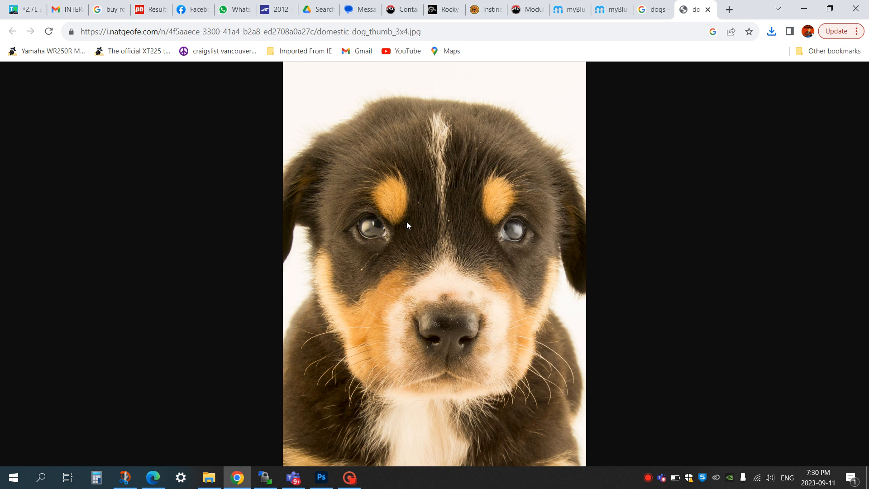
right_click(408, 225)
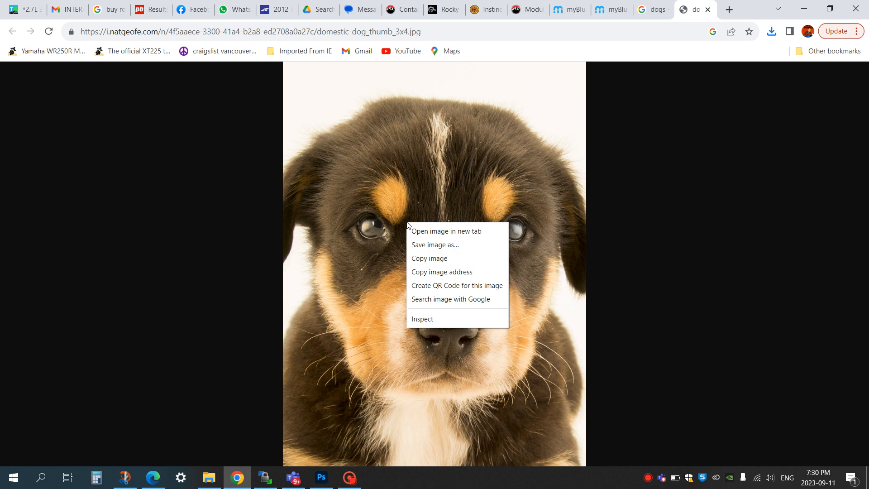
left_click(427, 245)
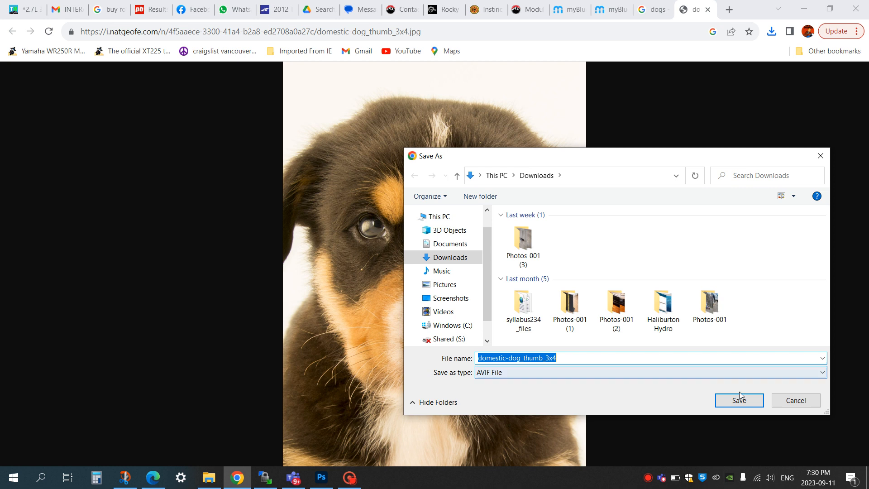
left_click(786, 401)
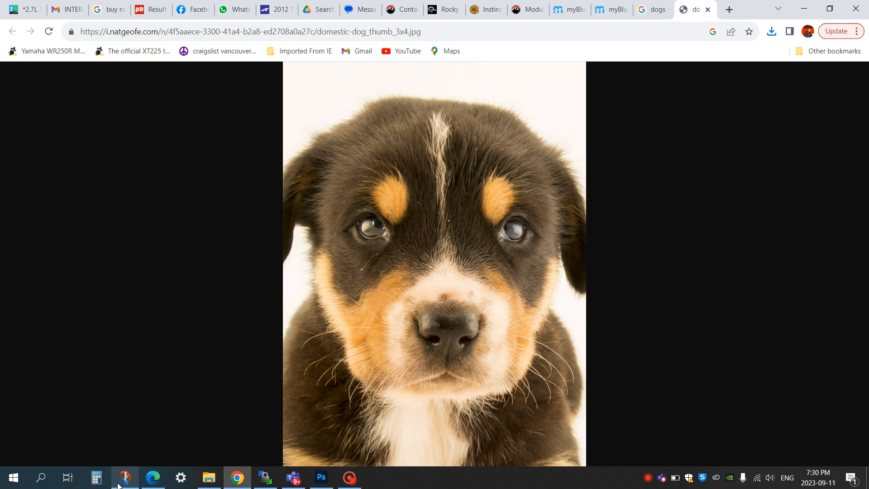
Step: Launch a new Snip & Sketch window and close the older window holding the previous puppy snip
mouse_move(118, 485)
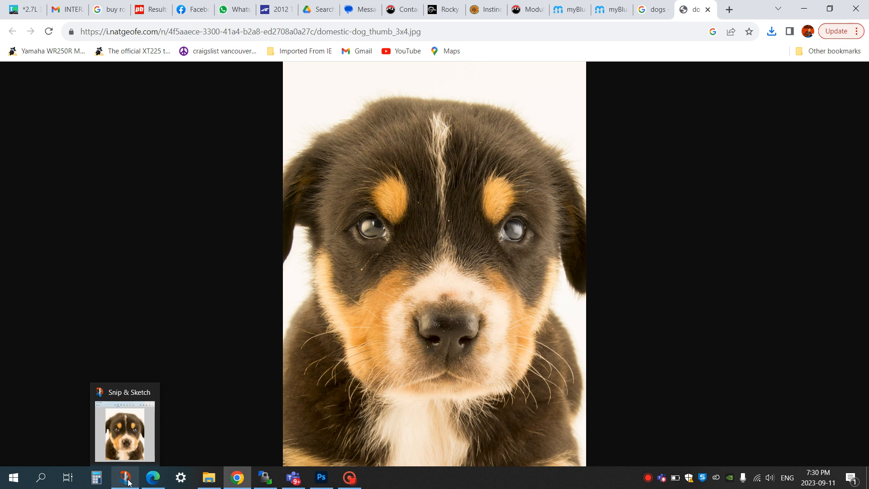
left_click(13, 477)
scroll(78, 394, "down", 5)
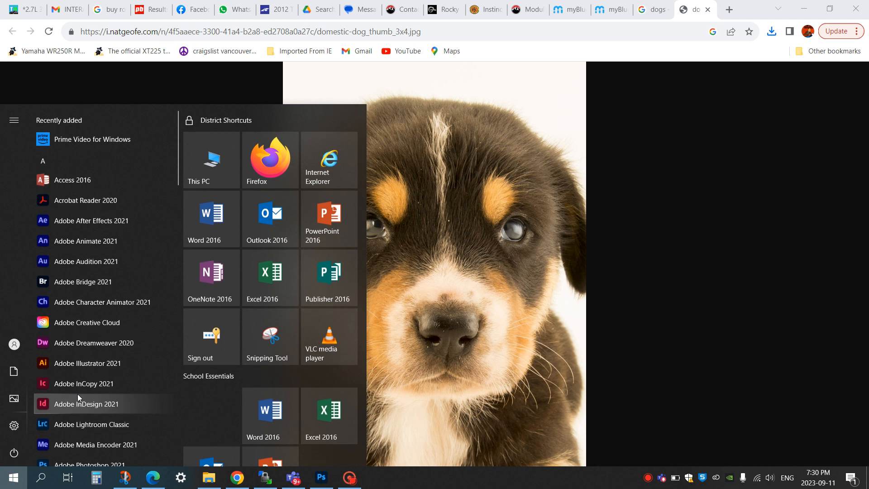
scroll(77, 394, "down", 10)
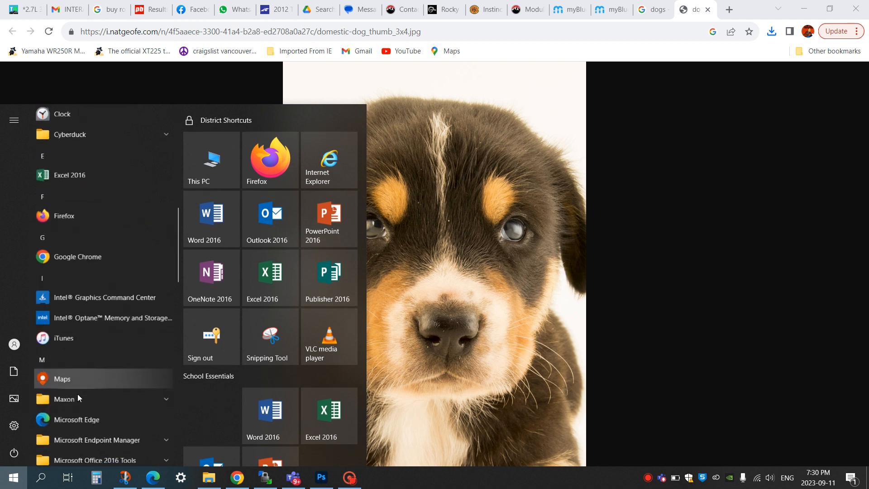
scroll(77, 393, "down", 5)
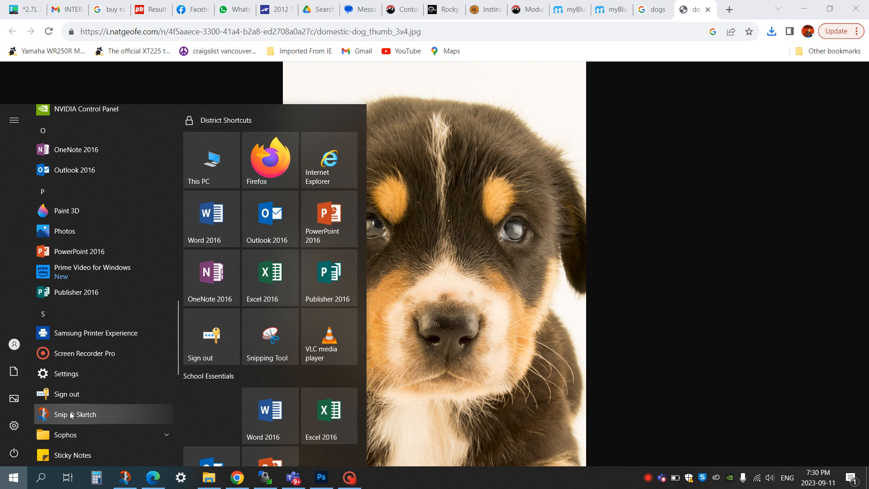
left_click(71, 415)
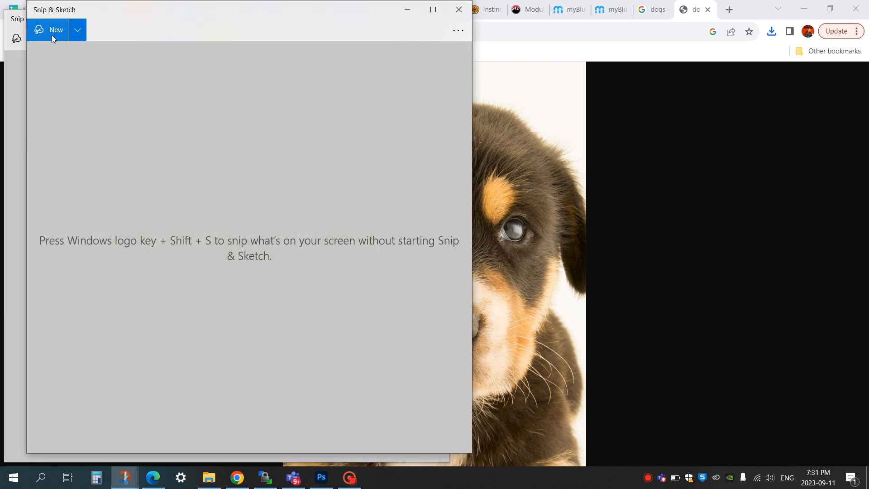
left_click(24, 69)
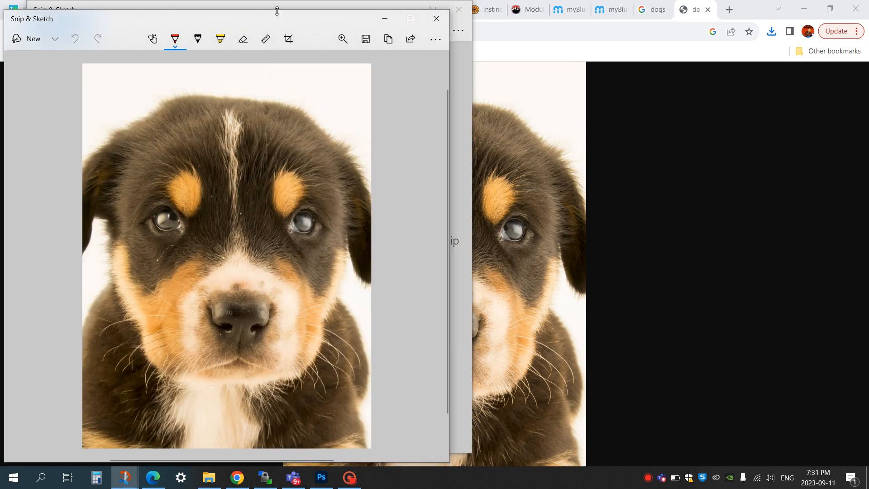
left_click(437, 17)
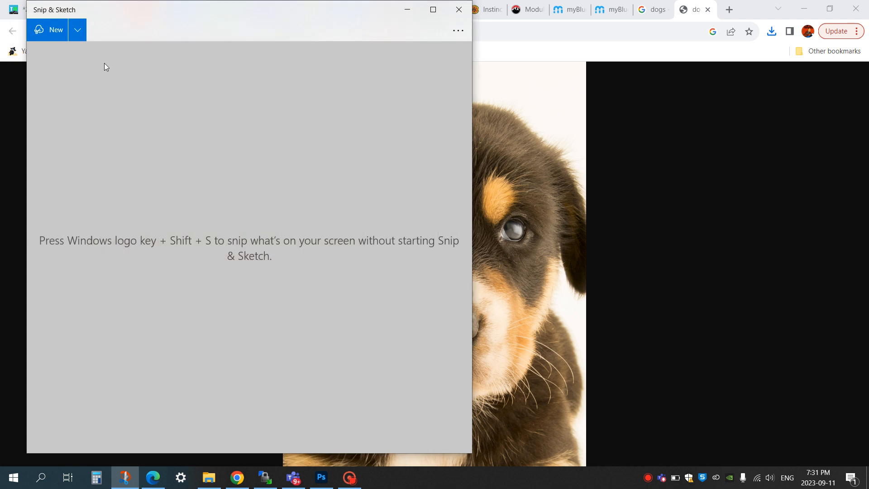
Step: Capture the whole puppy image as a rectangular snip and save it as the JPG "Dog 2" in Downloads
left_click(55, 31)
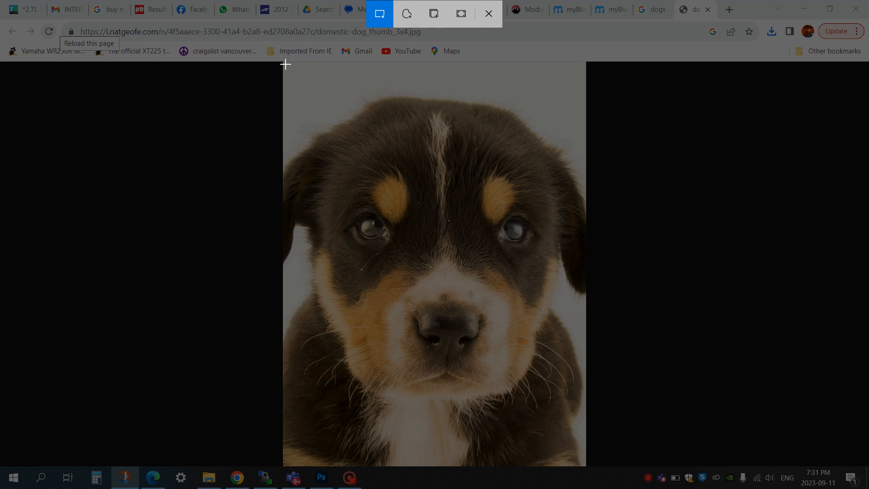
left_click_drag(285, 63, 582, 462)
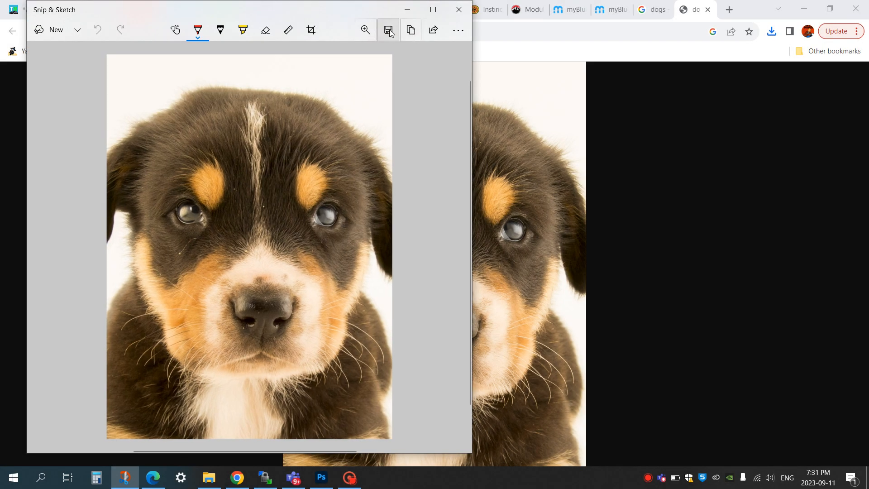
left_click(388, 30)
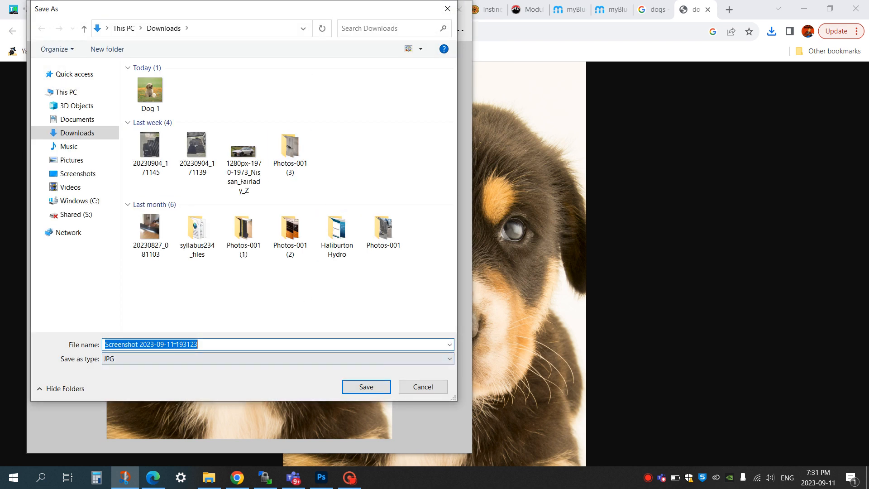
type("Do")
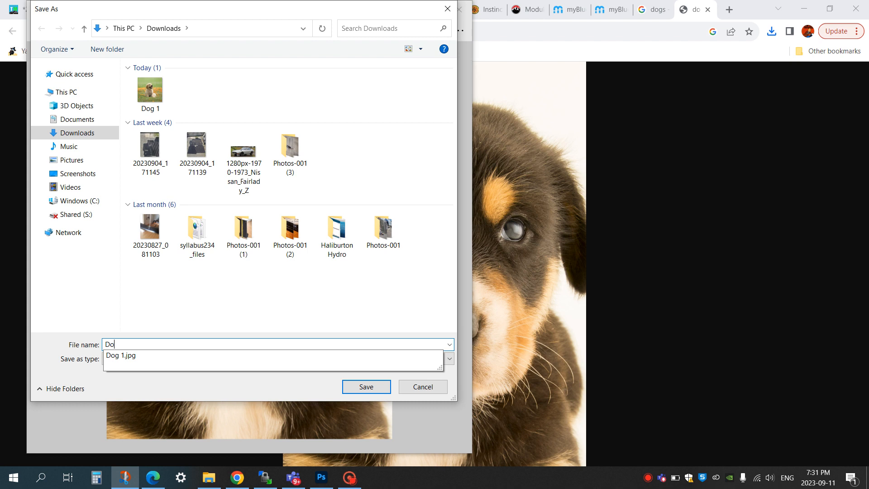
type("g 2")
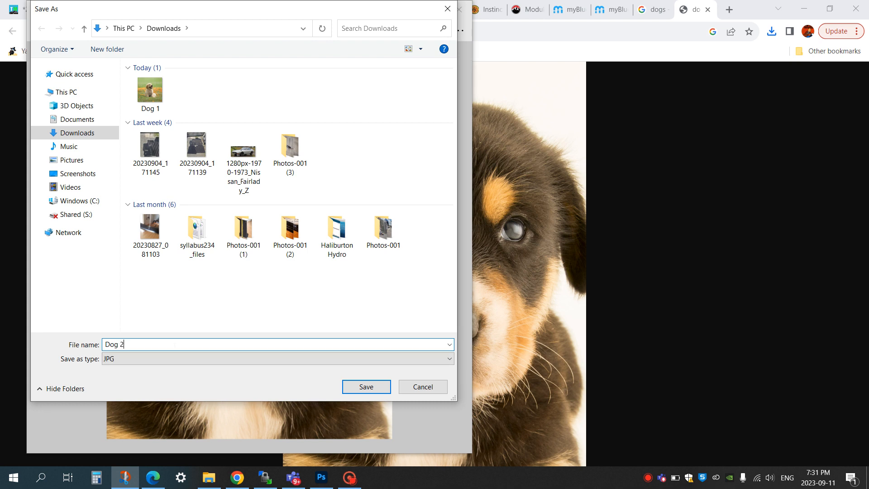
left_click(366, 388)
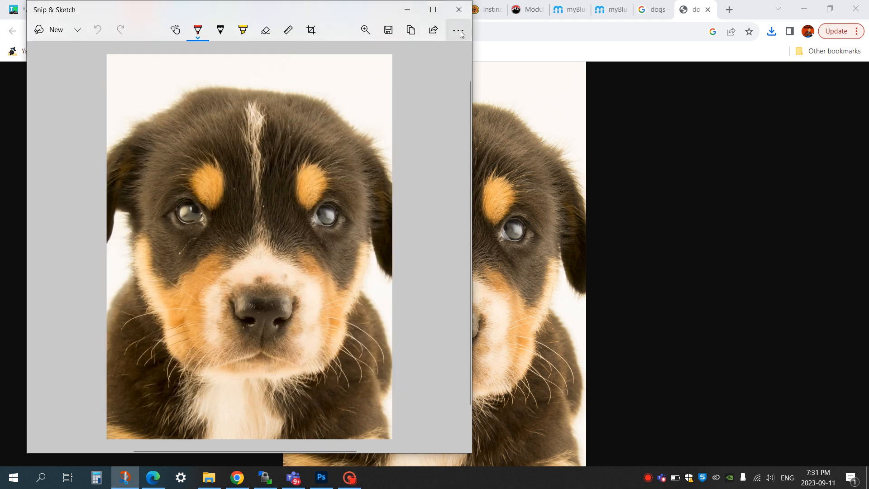
left_click(459, 14)
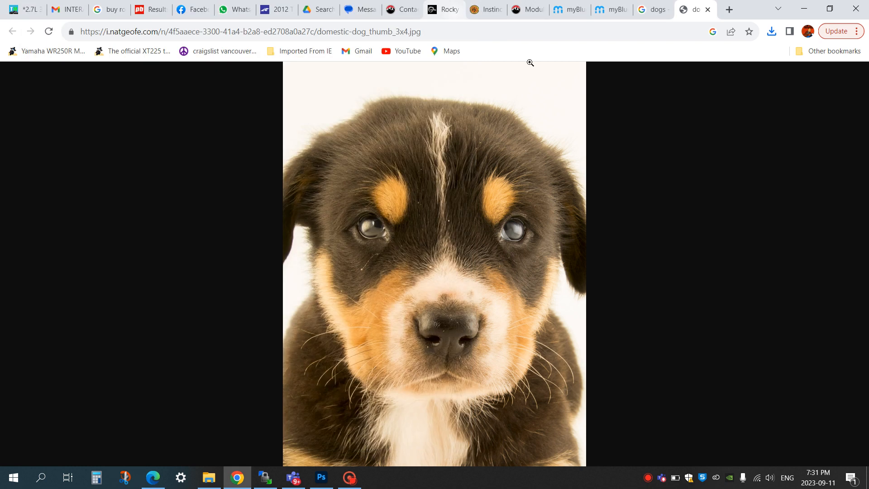
Step: Switch to Photoshop and open the Dog 2 image from Downloads alongside the blank Untitled-1 document
left_click(804, 10)
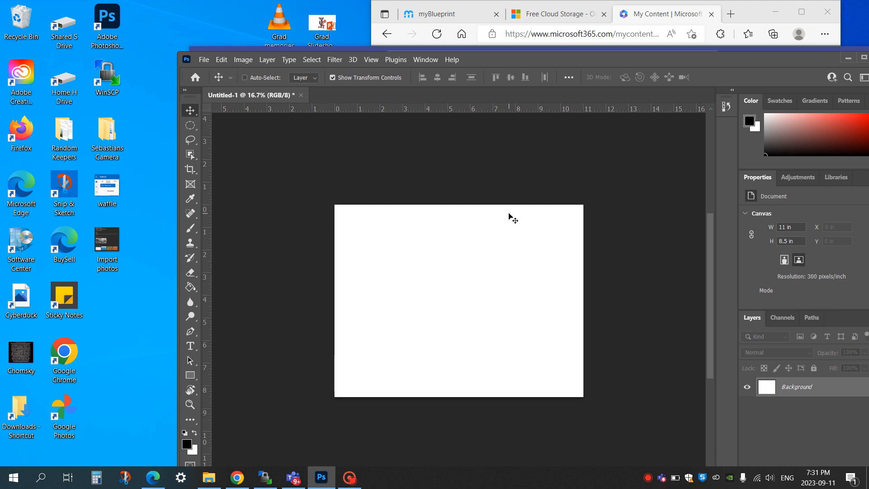
left_click(201, 60)
left_click(213, 79)
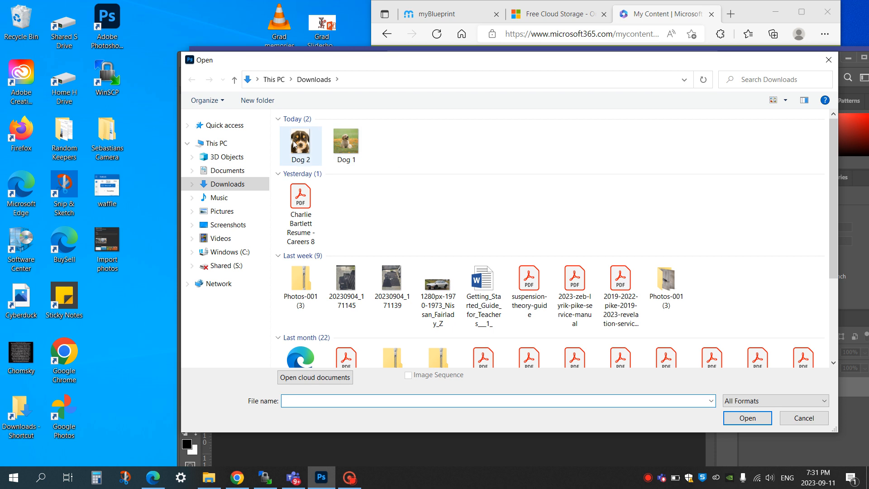
left_click(295, 144)
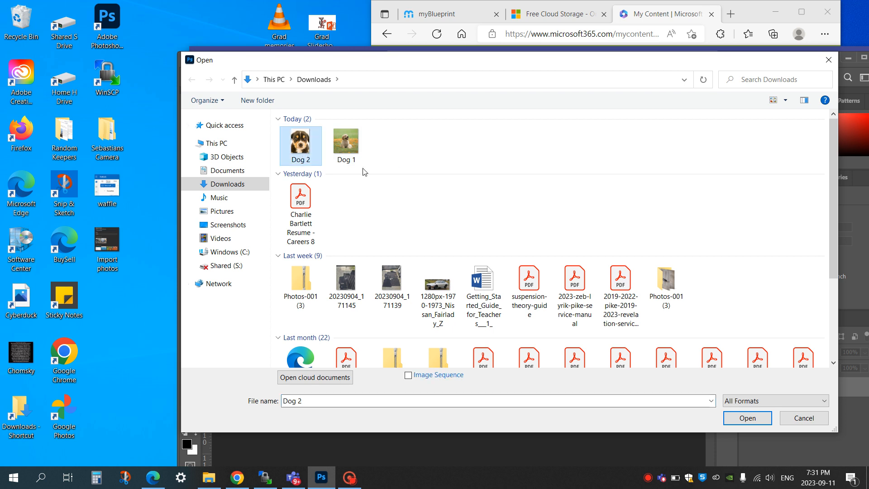
left_click(748, 418)
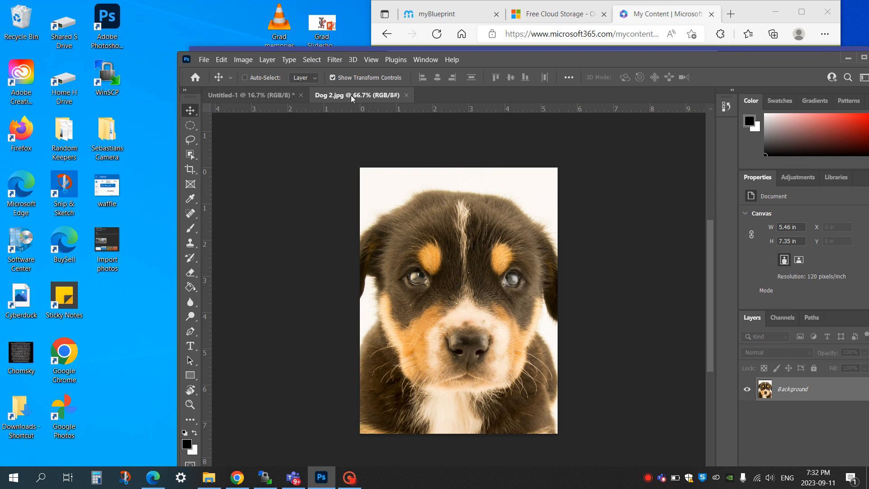
left_click(266, 96)
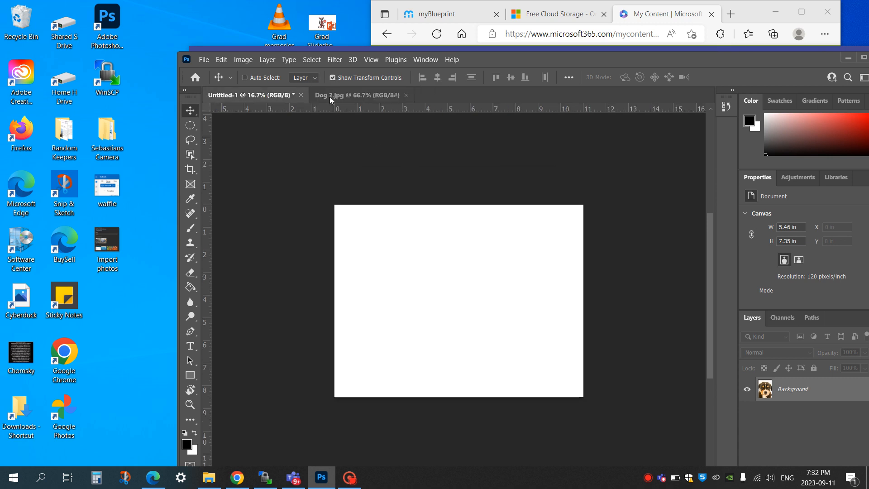
left_click(350, 95)
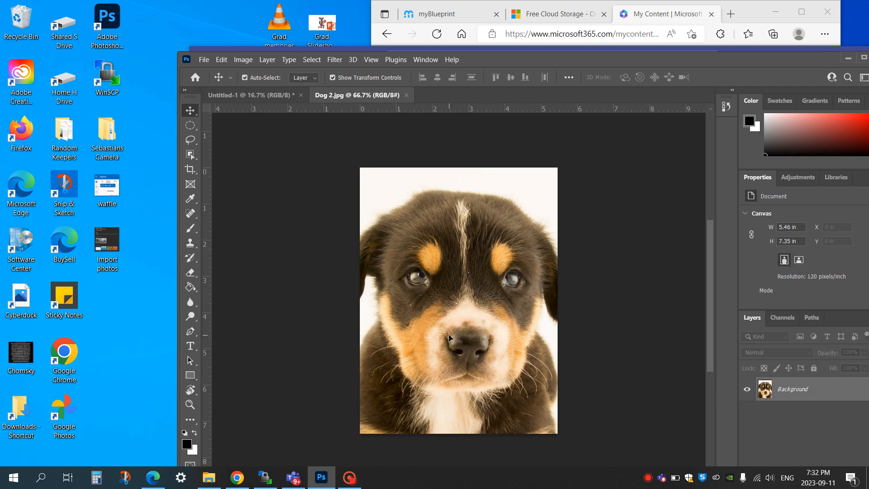
Step: Copy the entire Dog 2 image and paste it into the blank Untitled-1 document
key("ctrl+a")
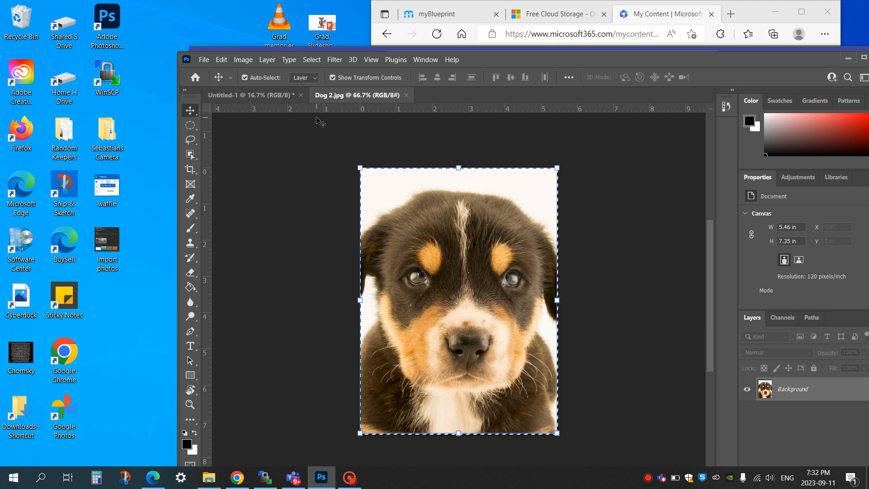
left_click(260, 93)
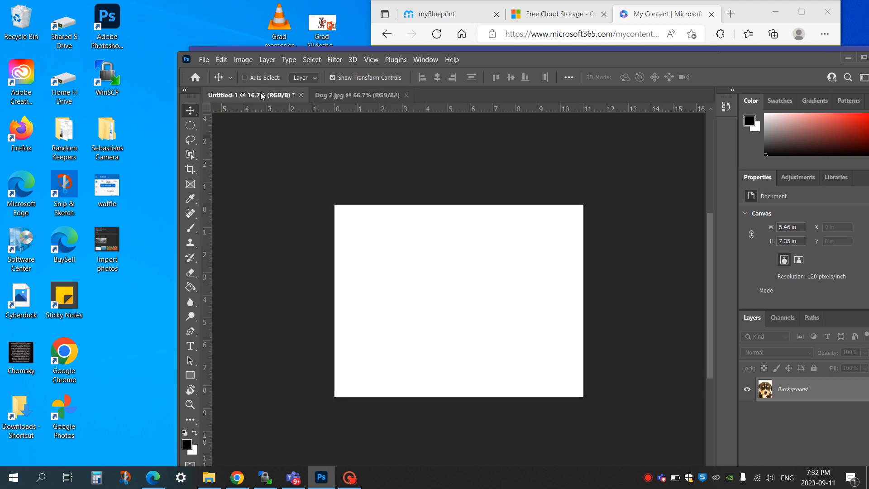
key("ctrl+v")
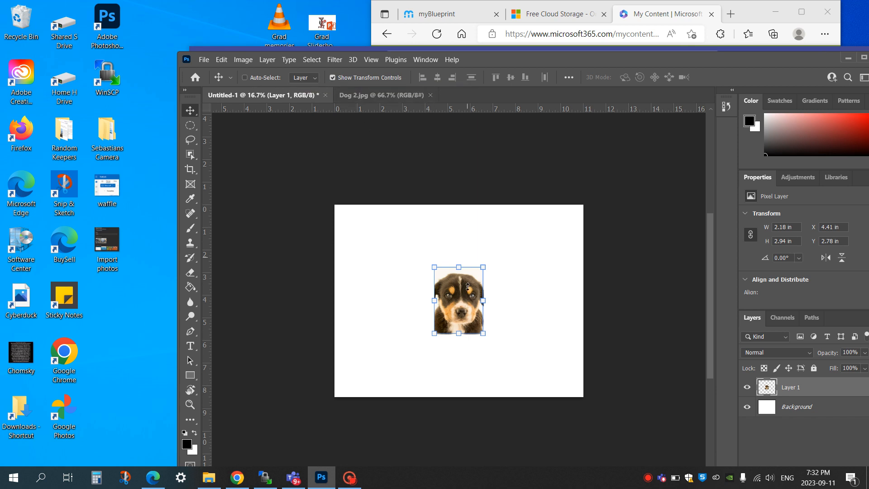
Step: Move the pasted puppy to the canvas's upper-left area, rotate it about -14.6°, scale it to about 107%, and apply the transform
left_click_drag(470, 296, 404, 267)
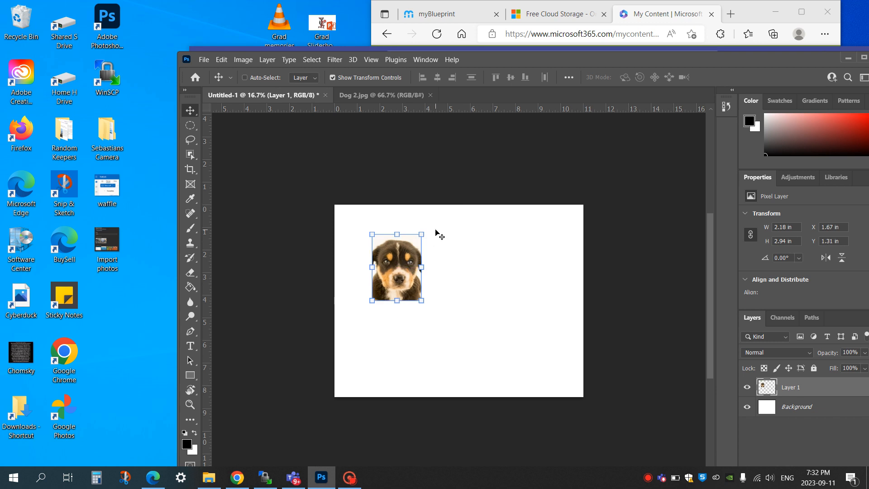
left_click_drag(429, 230, 419, 223)
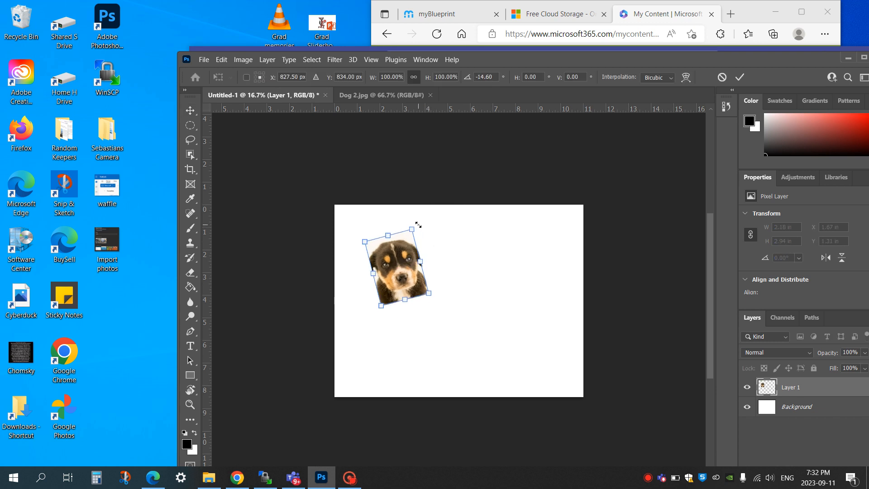
mouse_move(428, 292)
left_mouse_down()
mouse_move(421, 284)
mouse_move(435, 293)
left_mouse_up()
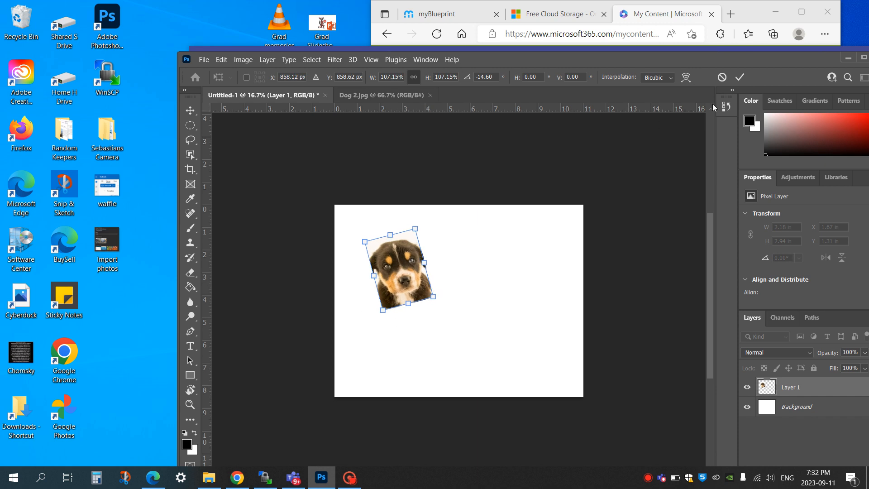
left_click(740, 78)
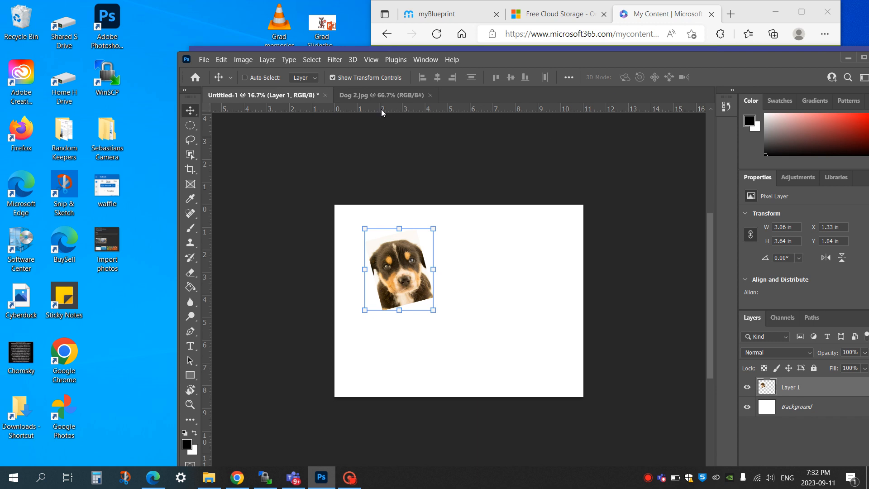
Step: Open the Dog 1 image from Downloads as its own document and paste a copy of the whole picture into Untitled-1
left_click(209, 478)
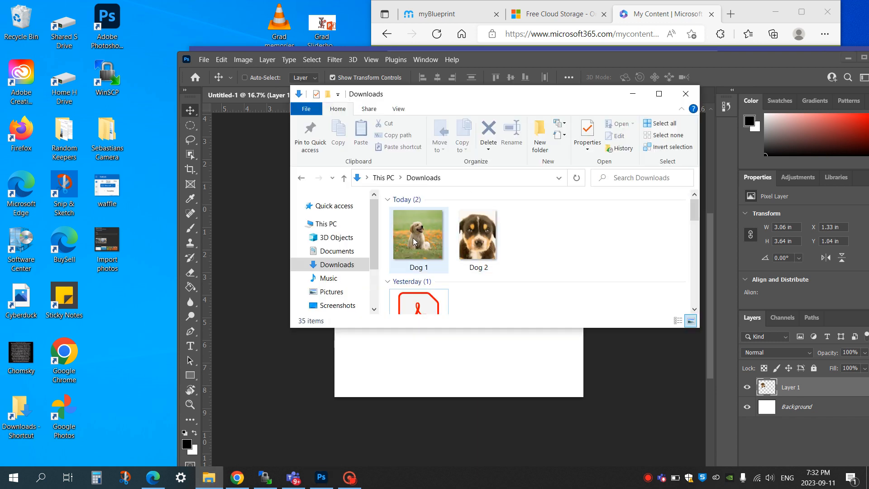
left_click_drag(413, 237, 118, 27)
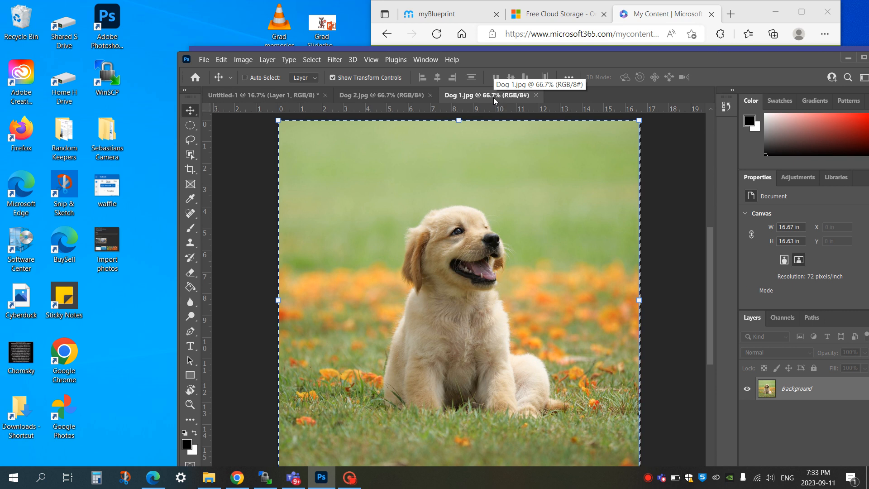
left_click(258, 95)
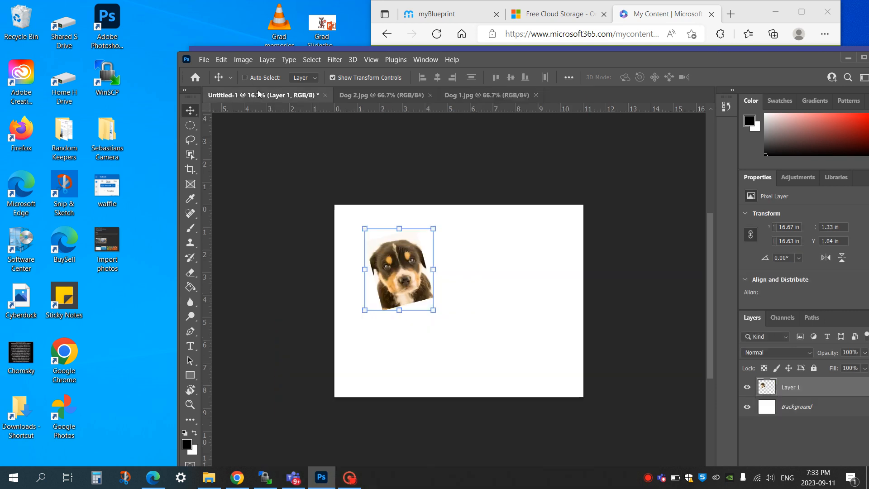
key("ctrl+v")
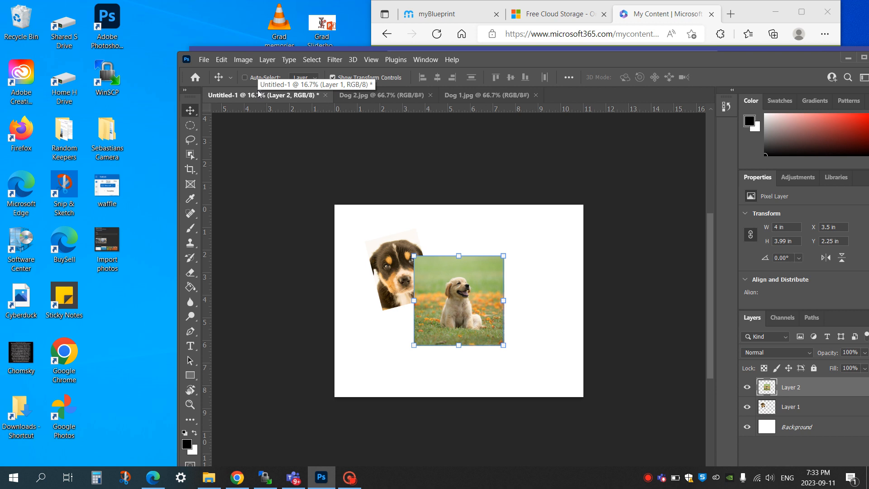